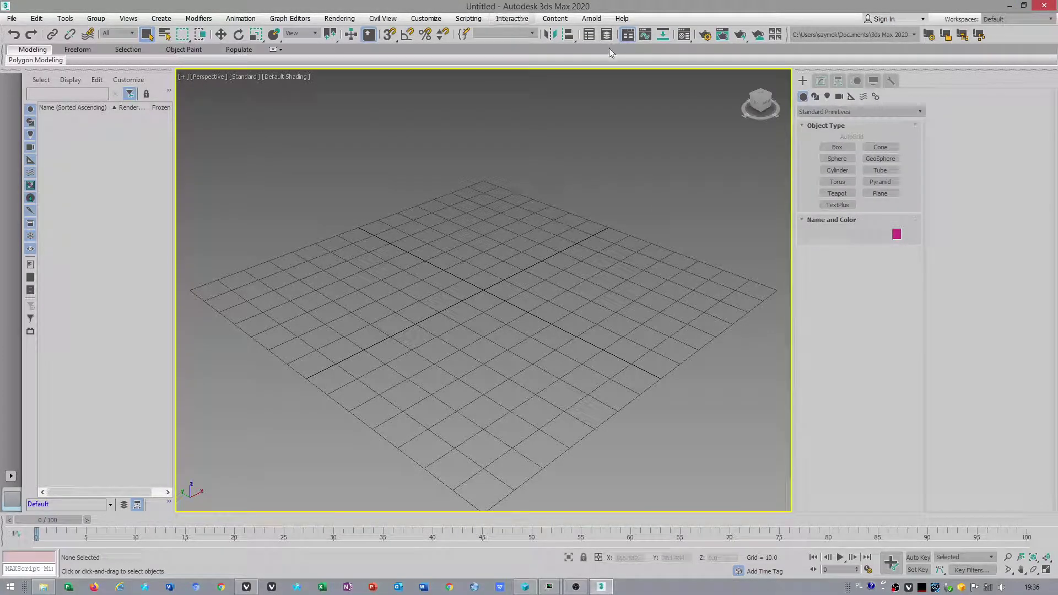
- Glance through the Help and Arnold menus, then bring up the Customize menu
click(427, 20)
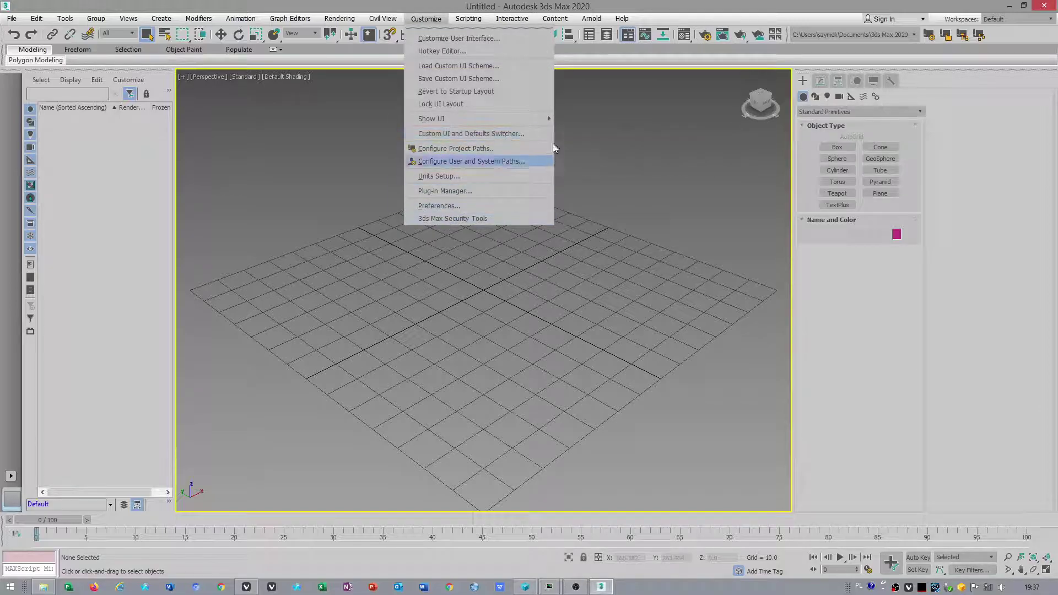
click(626, 19)
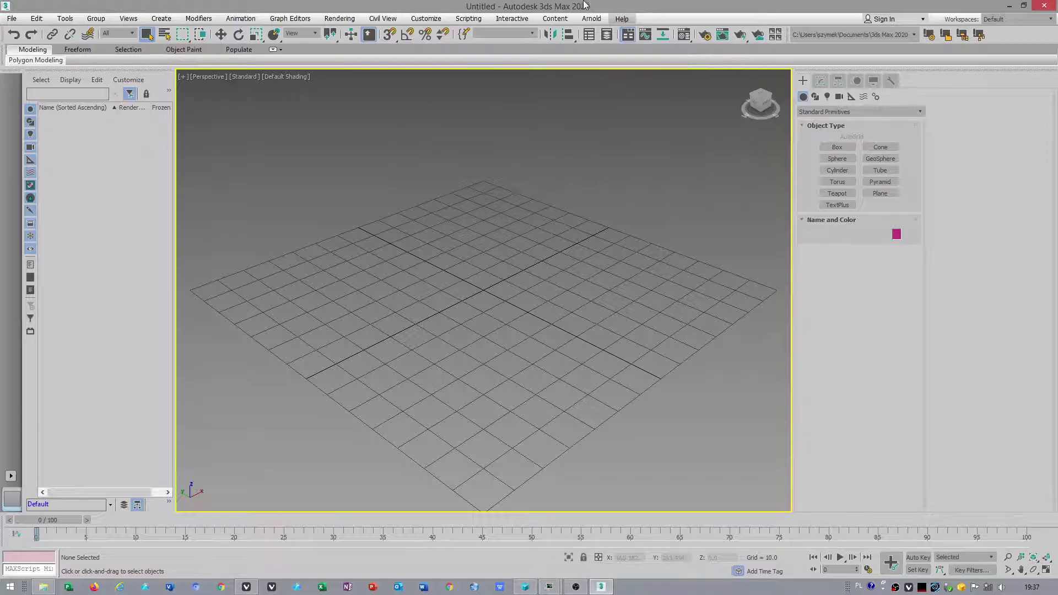
click(588, 18)
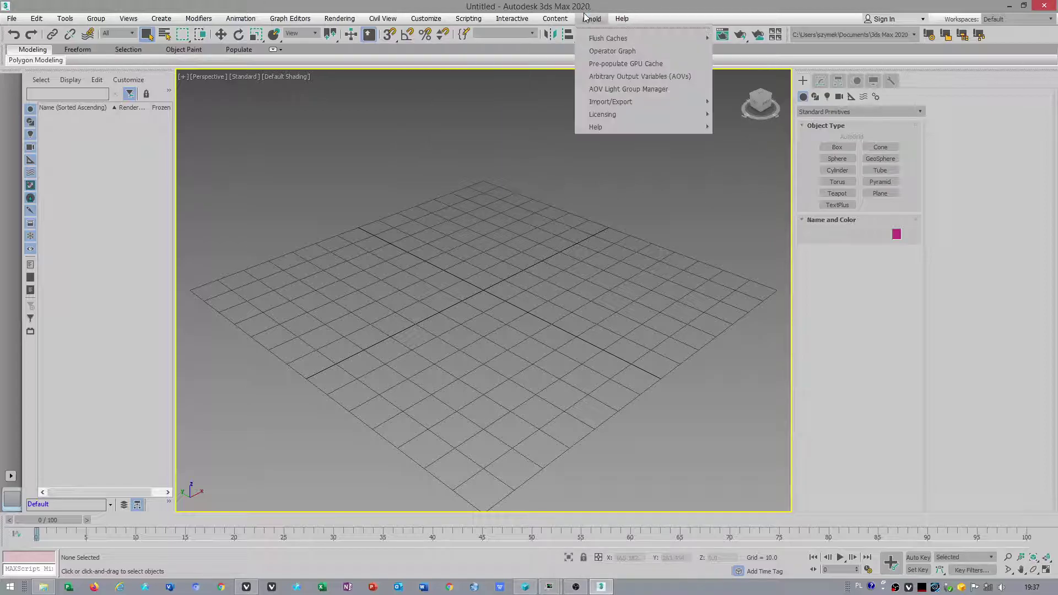
click(688, 25)
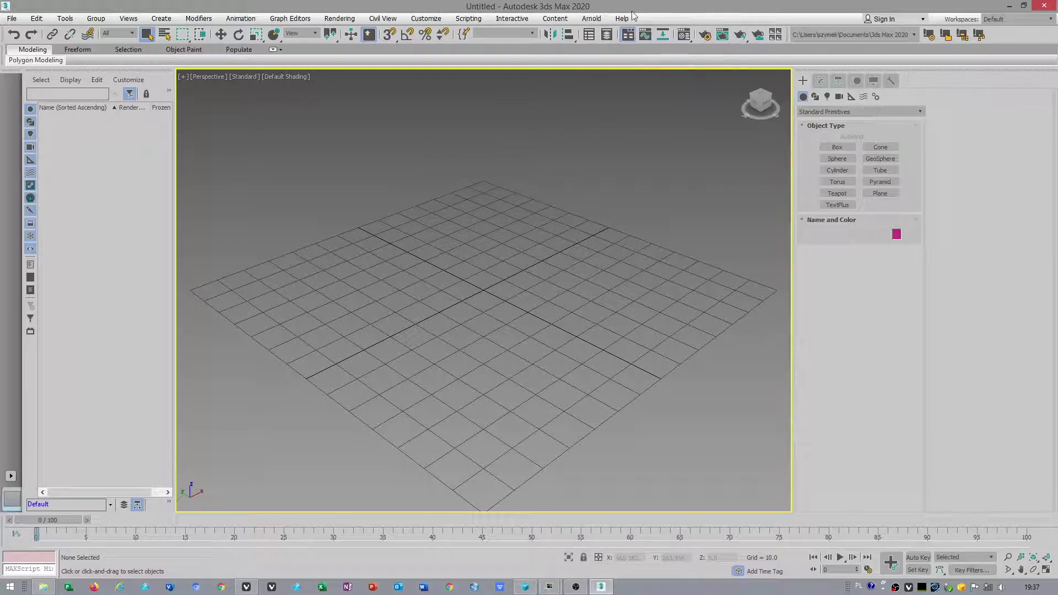
click(431, 16)
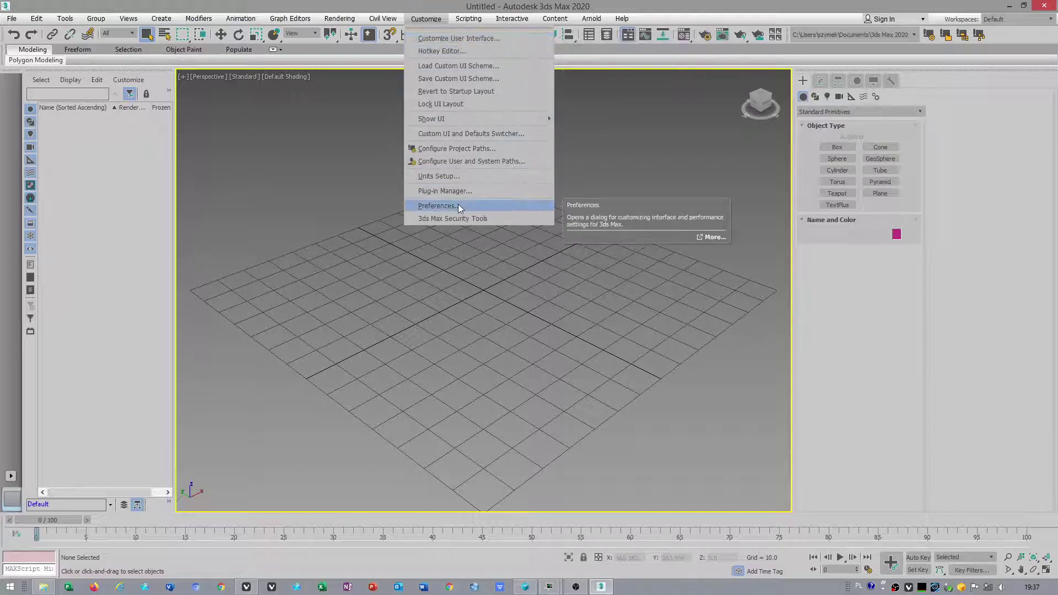
- Show the Grids colours in Customize User Interface and apply inverted intensity (85)
click(441, 38)
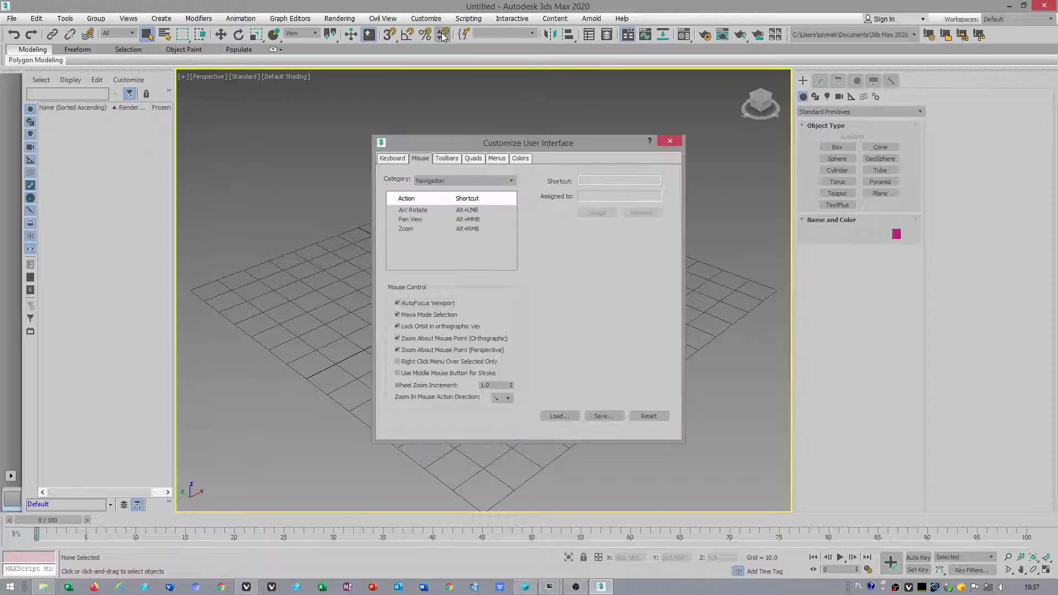
click(518, 159)
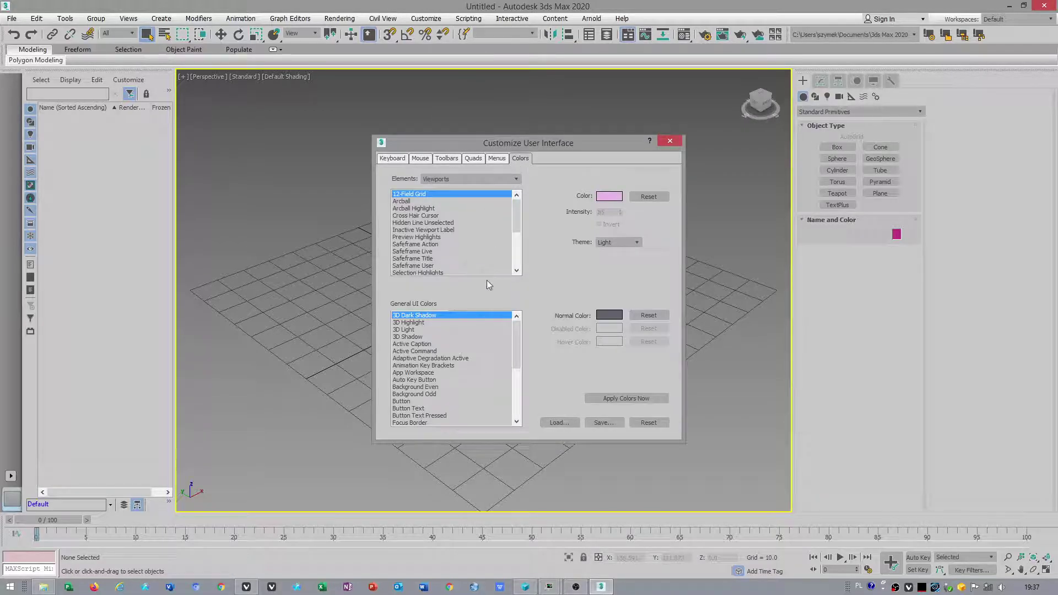
mouse_move(517, 208)
mouse_down()
mouse_move(517, 254)
mouse_move(517, 209)
mouse_up()
click(516, 179)
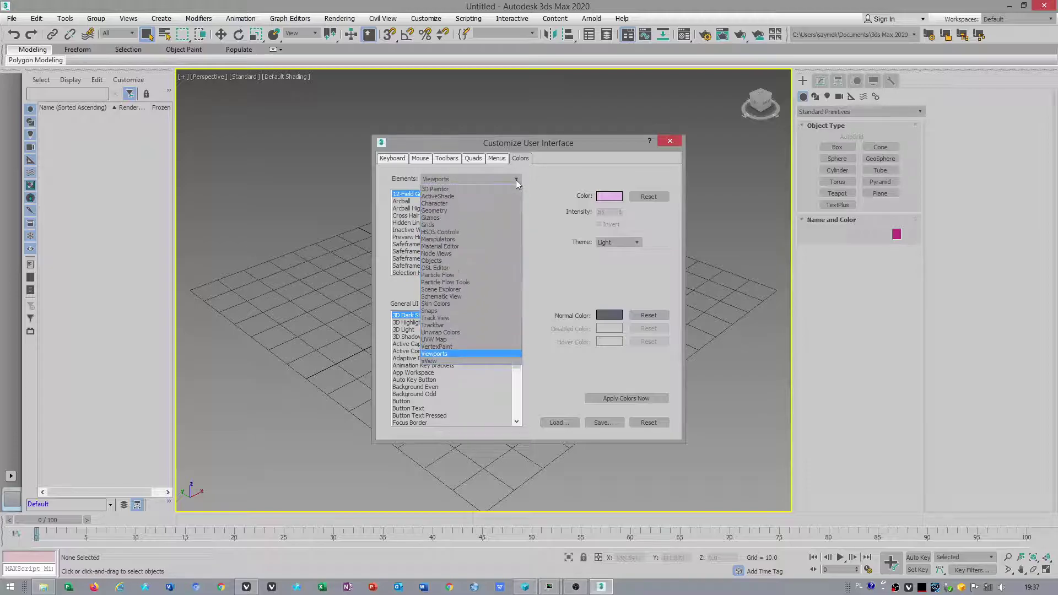
click(435, 224)
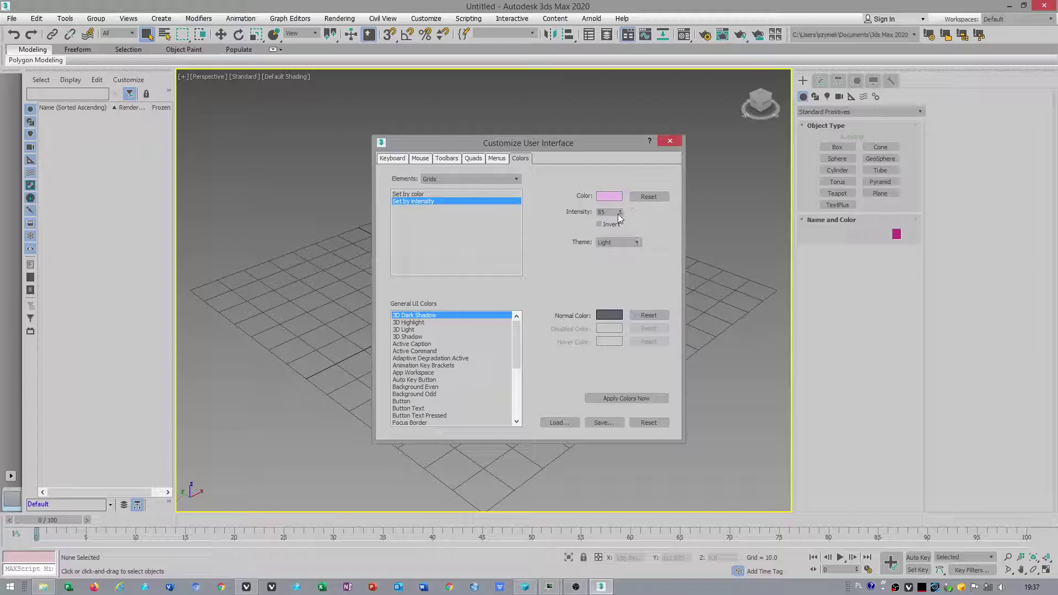
click(599, 224)
click(619, 396)
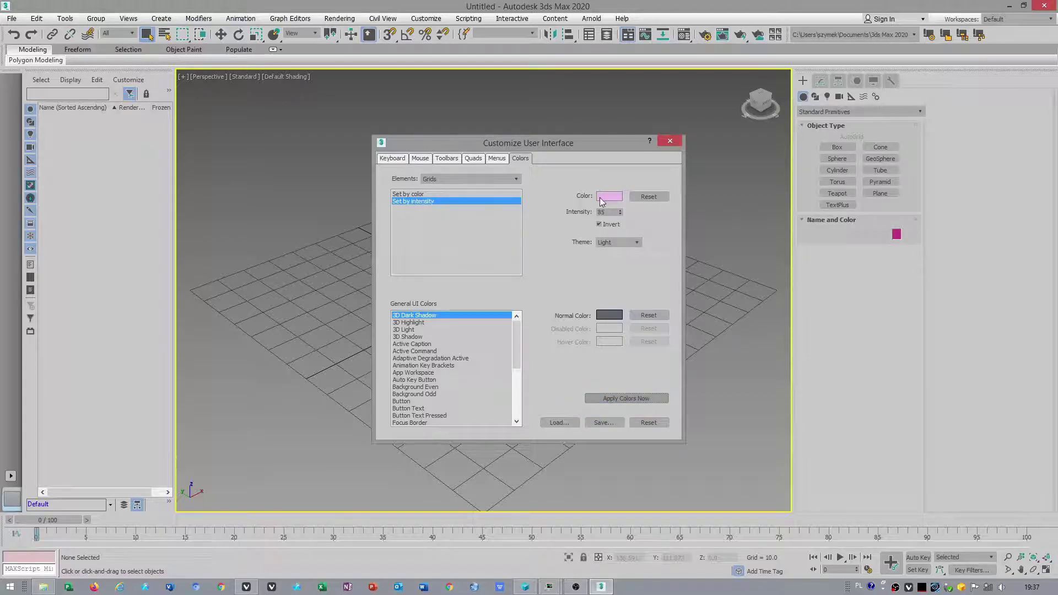
- Lower the grid intensity to 45 with Invert on and apply, turning the grid lines white
drag(620, 215, 623, 230)
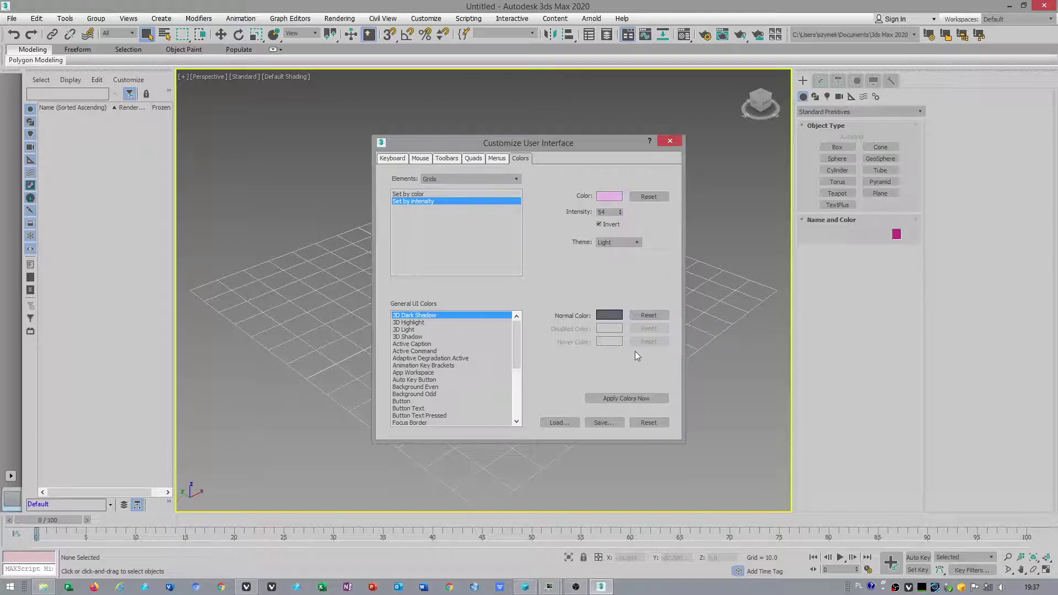
click(636, 397)
click(604, 398)
drag(531, 144, 678, 141)
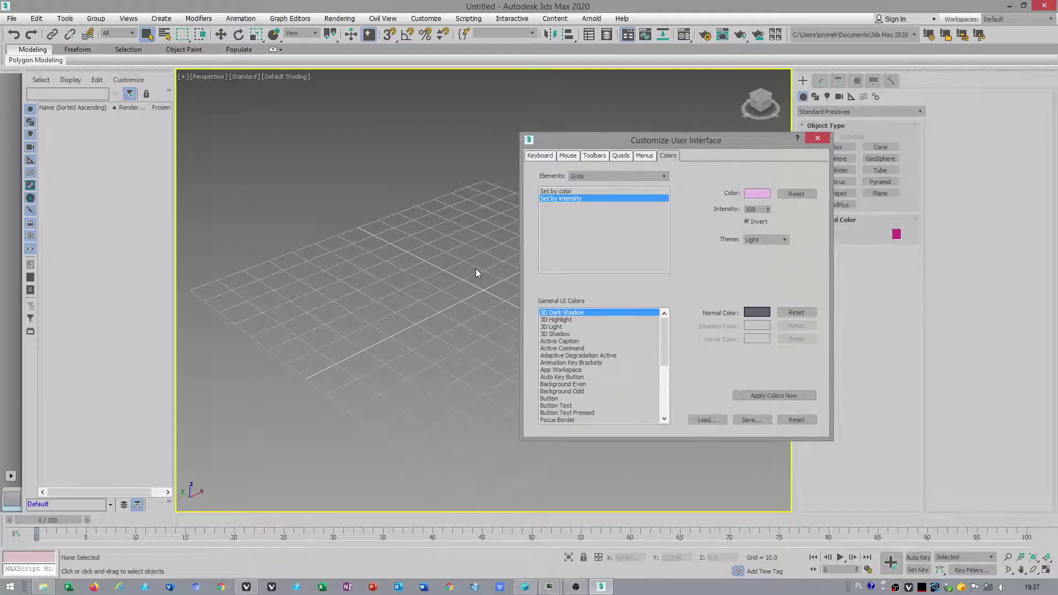
click(746, 220)
drag(769, 214, 771, 243)
click(755, 396)
- Keep Grids as the colour category and close the Customize User Interface dialog
click(598, 175)
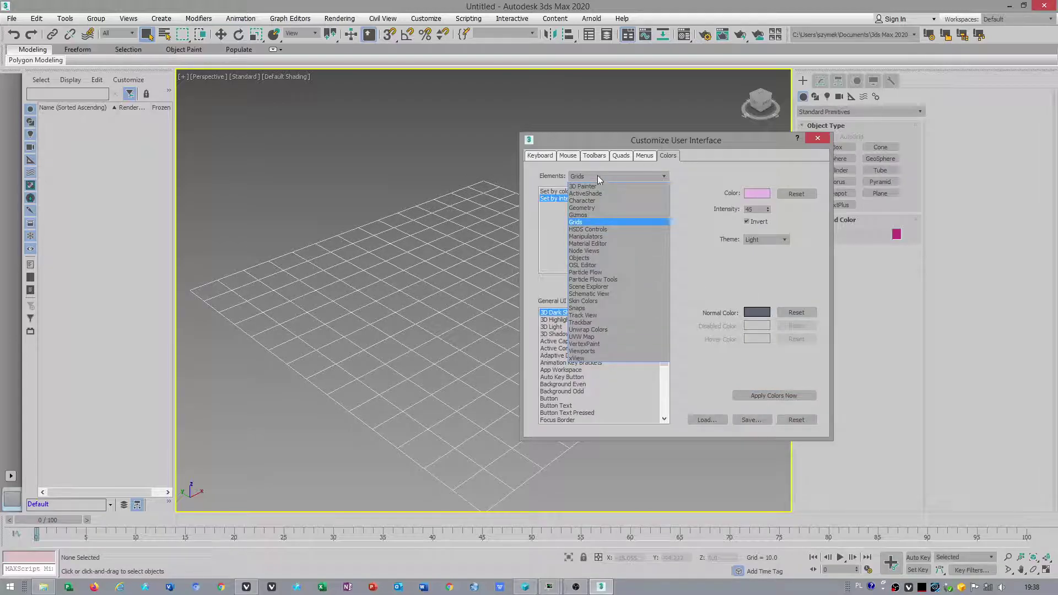
click(597, 175)
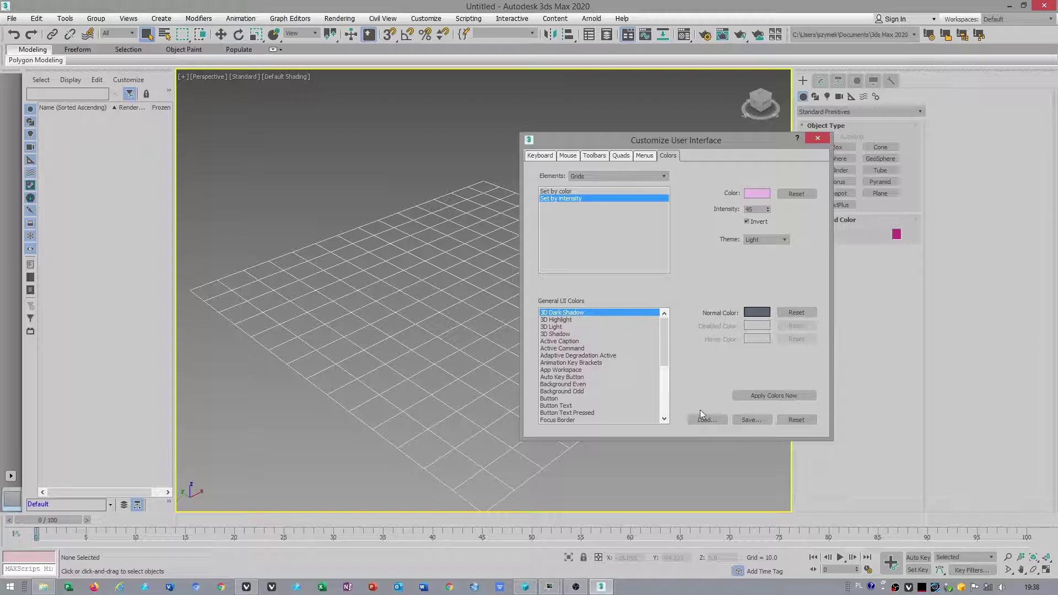
click(818, 139)
- Browse the Viewports, General and Gizmos preference tabs without changes, then reopen the Customize menu
click(425, 20)
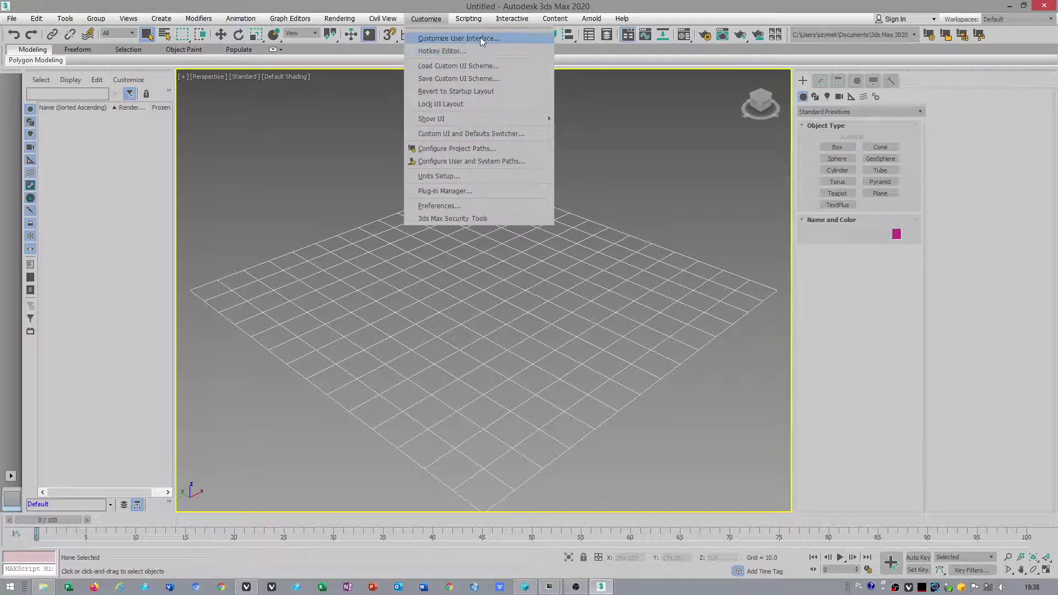
click(464, 206)
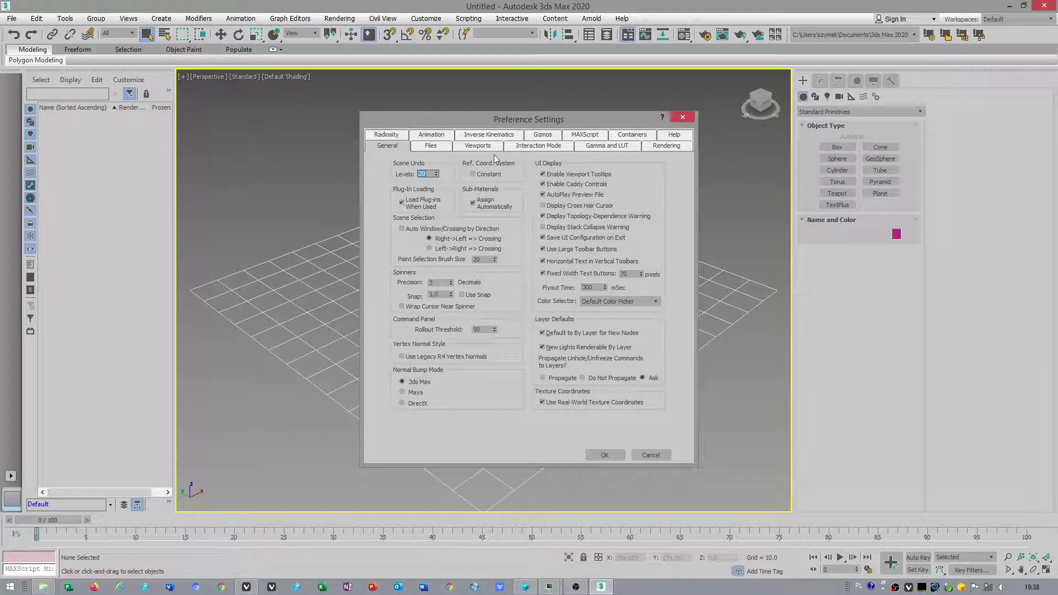
click(483, 148)
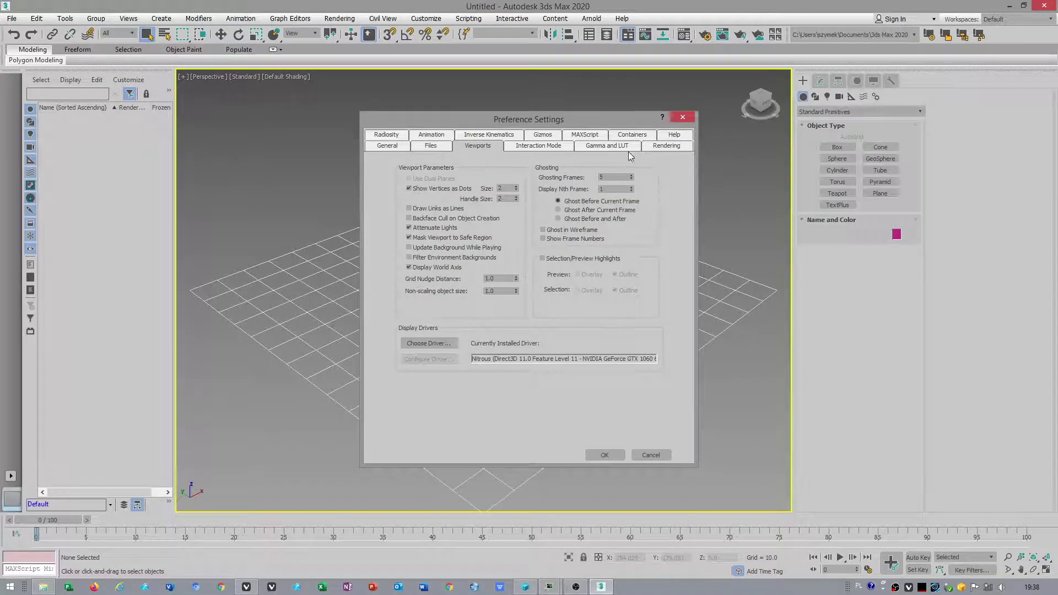
click(393, 148)
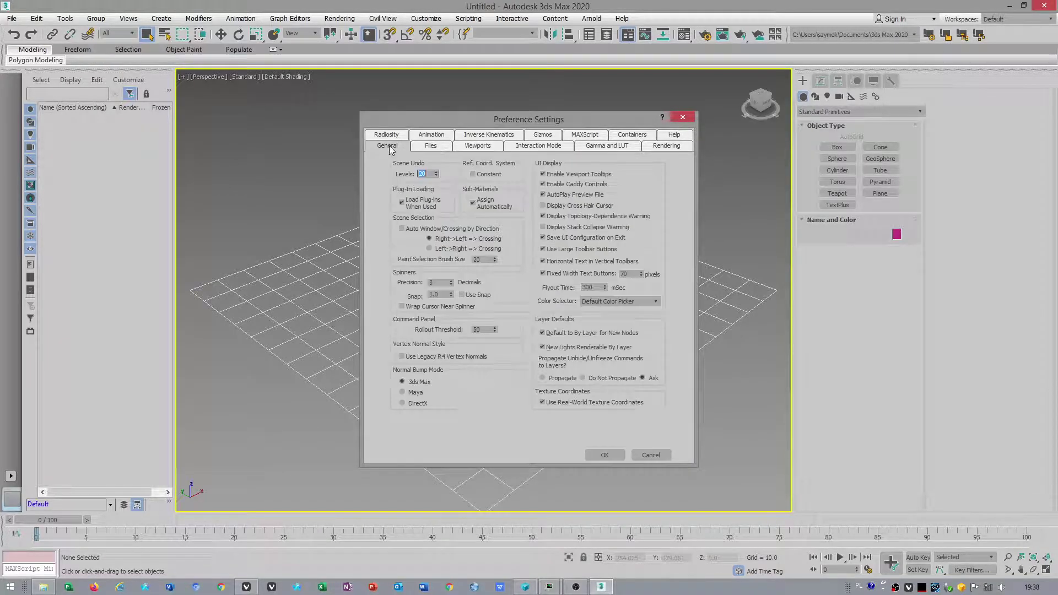
click(545, 136)
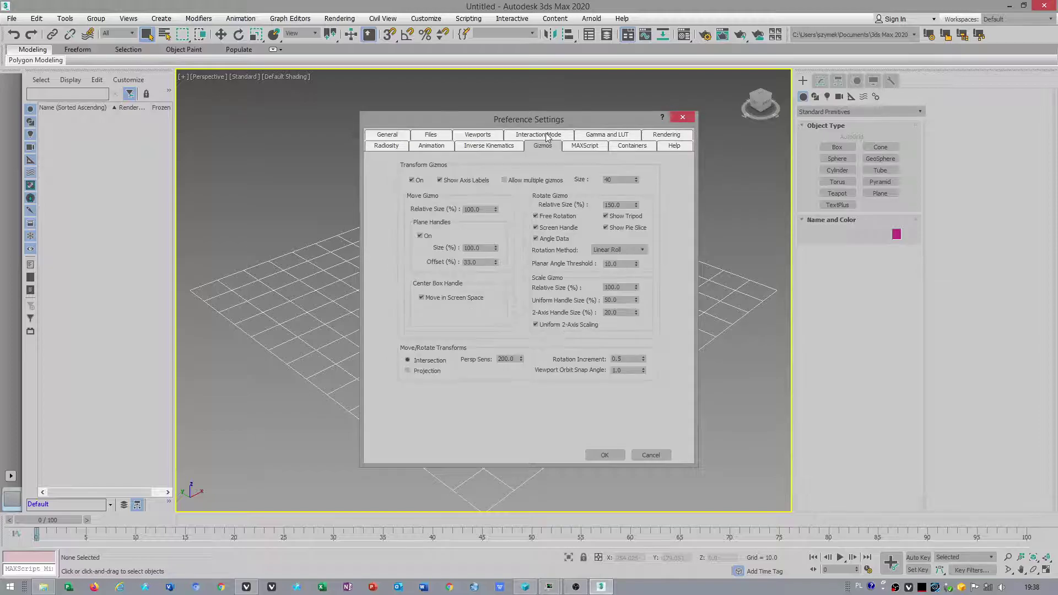
click(682, 119)
click(426, 18)
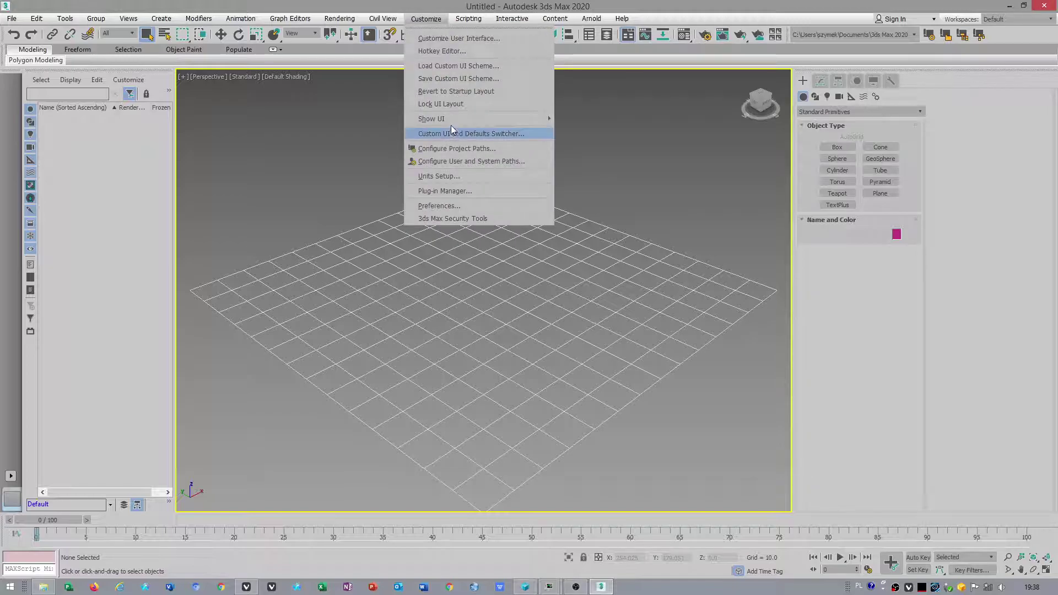
- Set the Viewport Gradient Background Bottom colour to a light grey and apply it
click(466, 38)
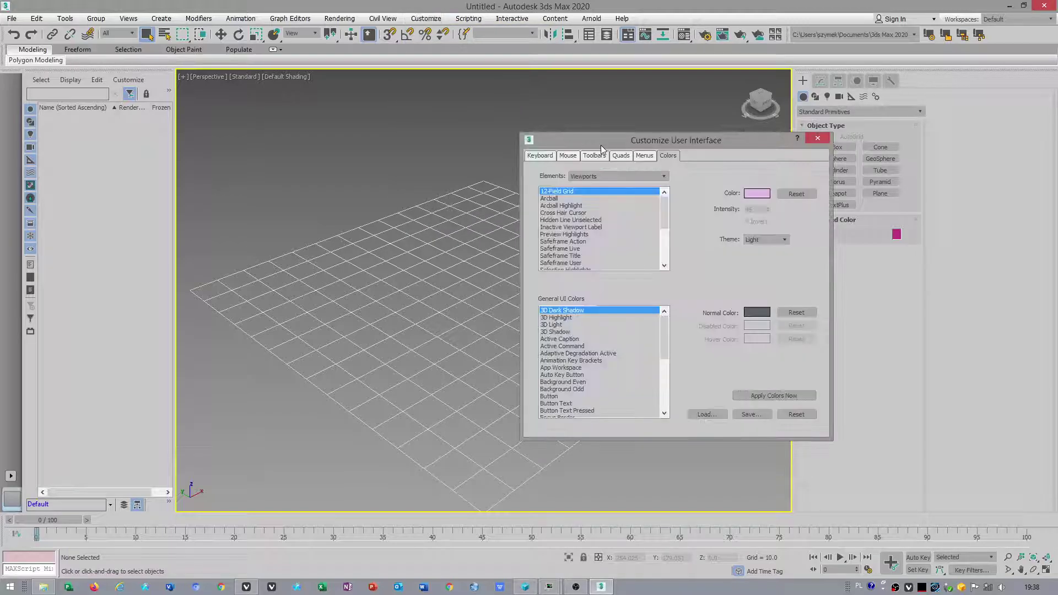
click(606, 176)
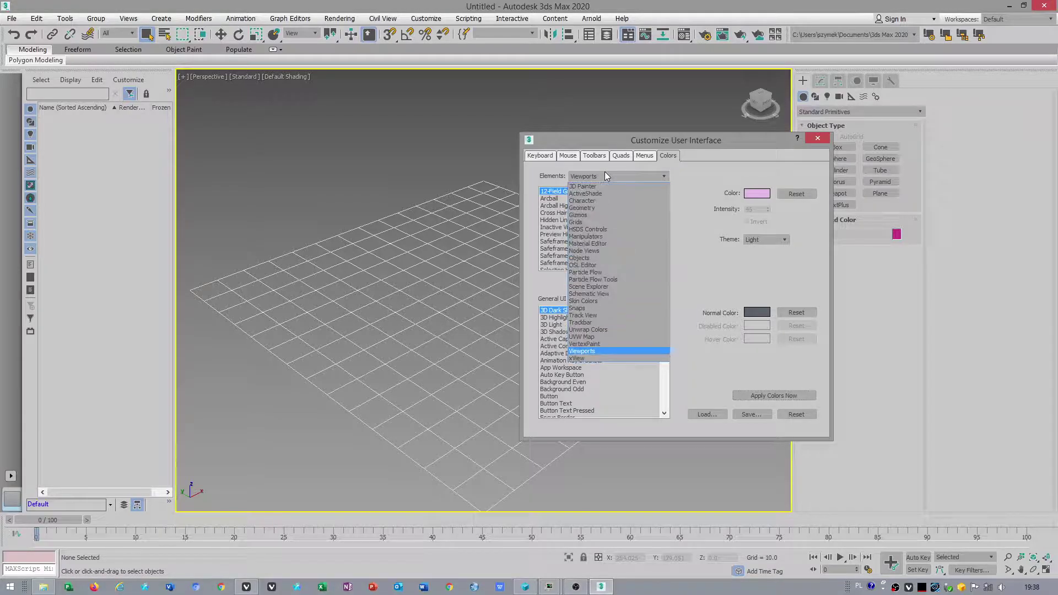
click(598, 176)
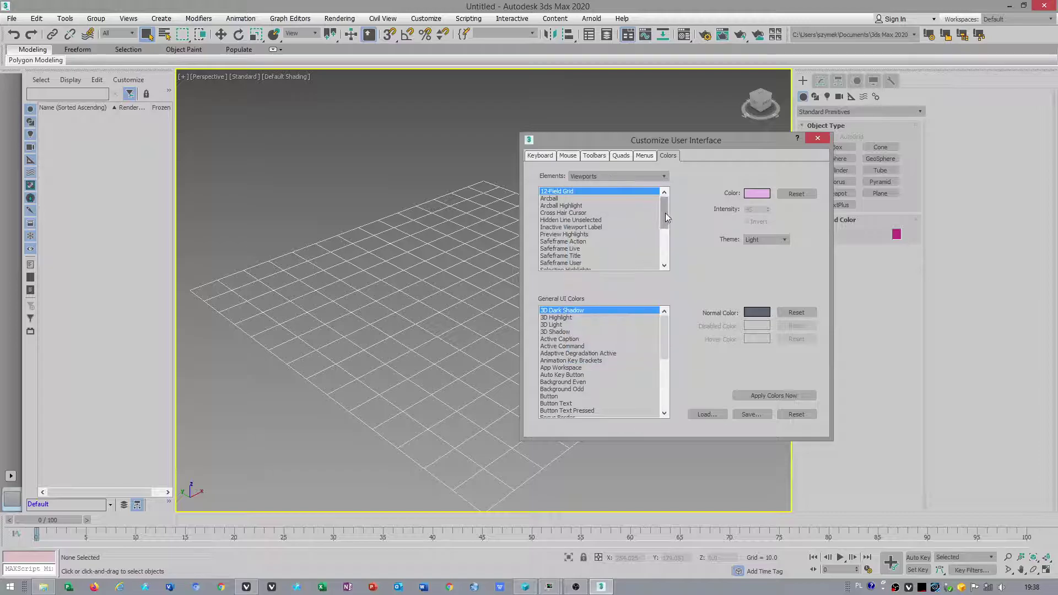
drag(665, 213, 668, 256)
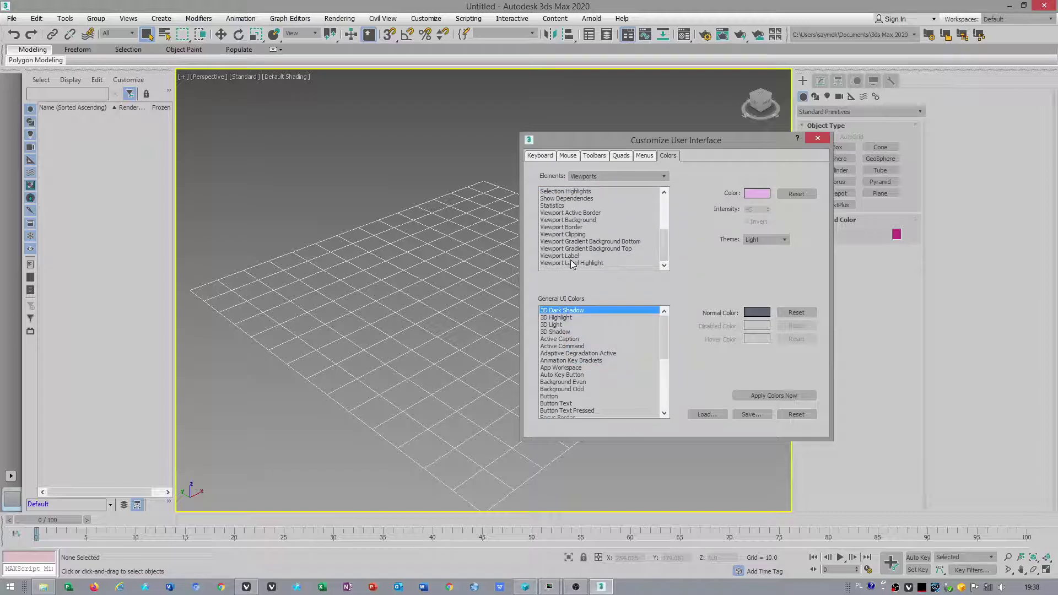
click(609, 243)
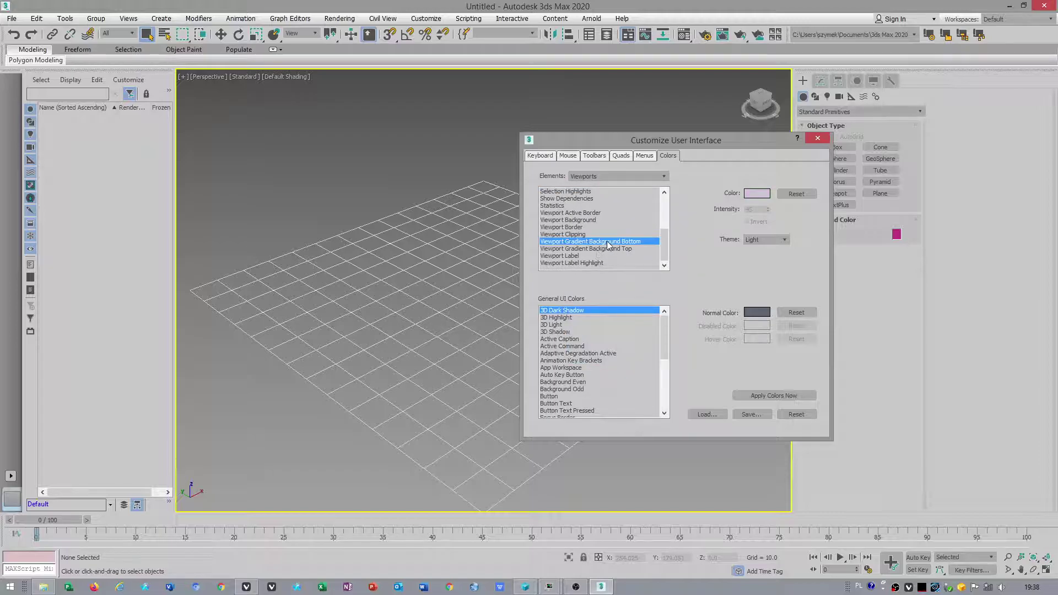
click(586, 249)
click(592, 242)
click(757, 194)
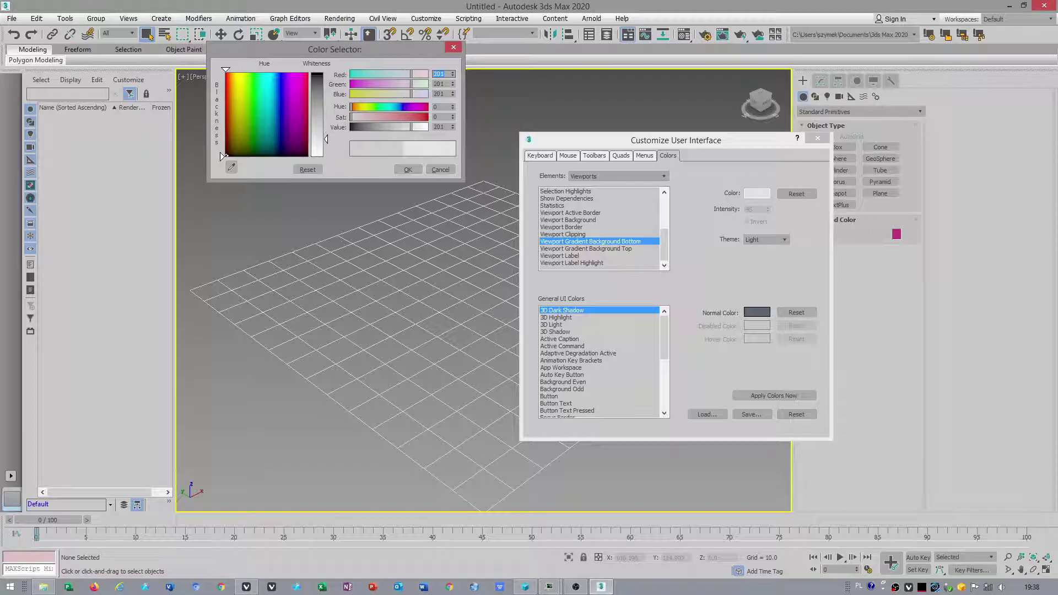
click(408, 169)
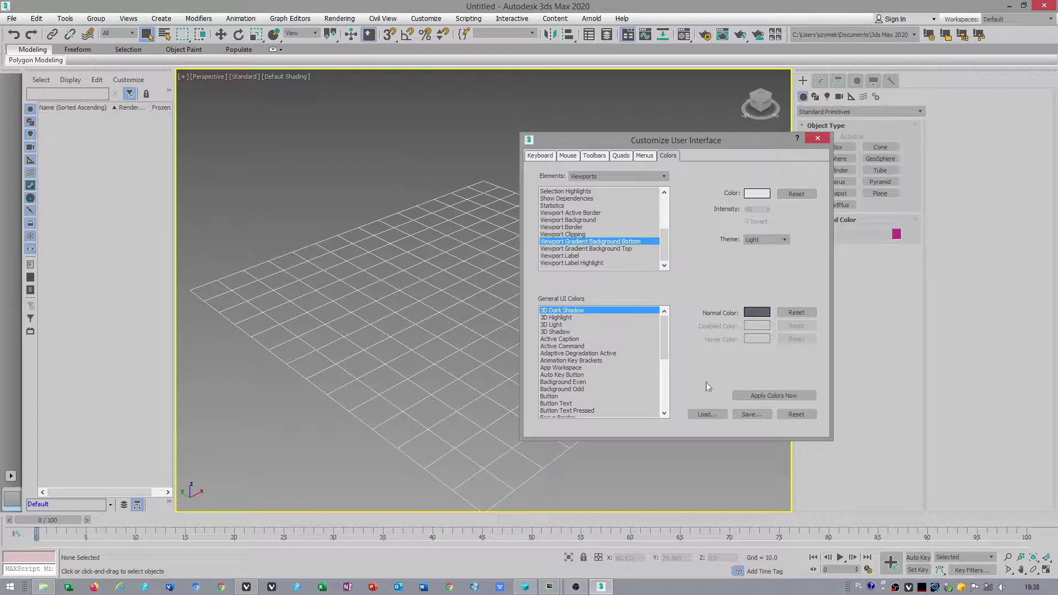
click(757, 394)
- Lighten the gradient background's Top colour and apply the colours to the viewport
scroll(642, 257, up, 1)
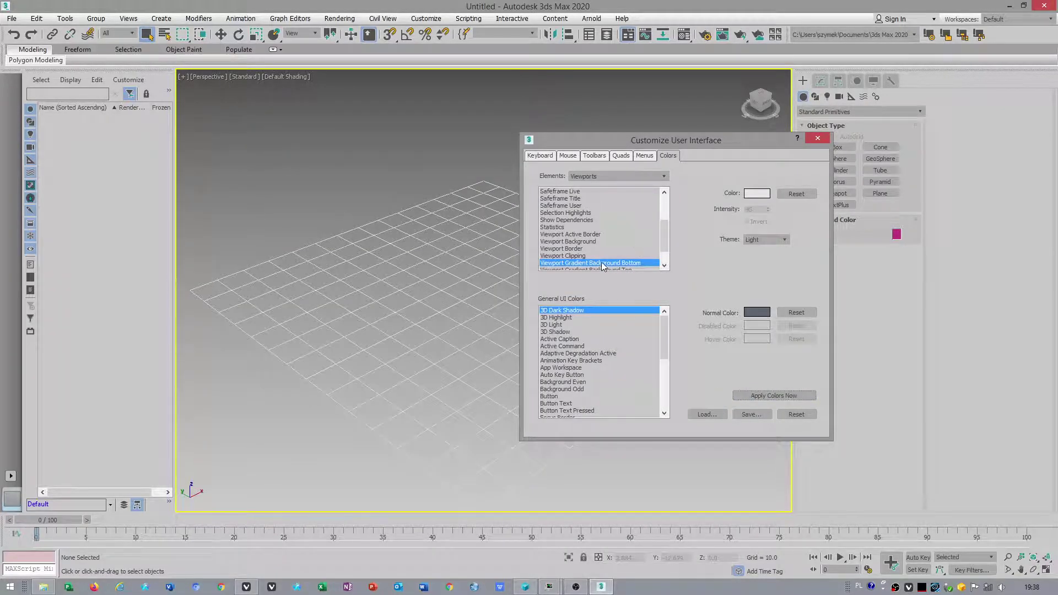
scroll(664, 240, down, 1)
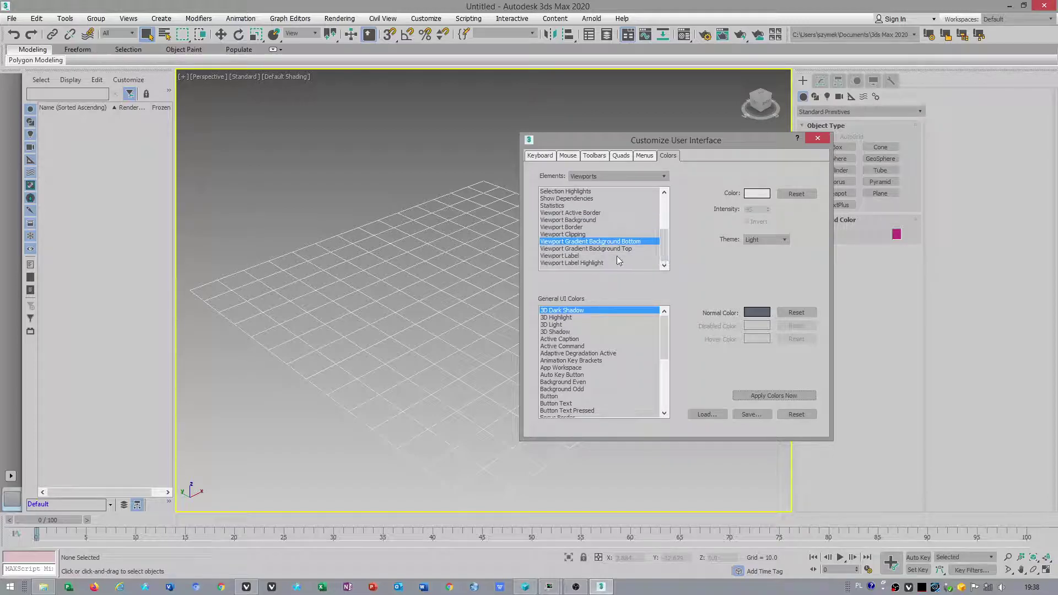
click(604, 249)
click(757, 194)
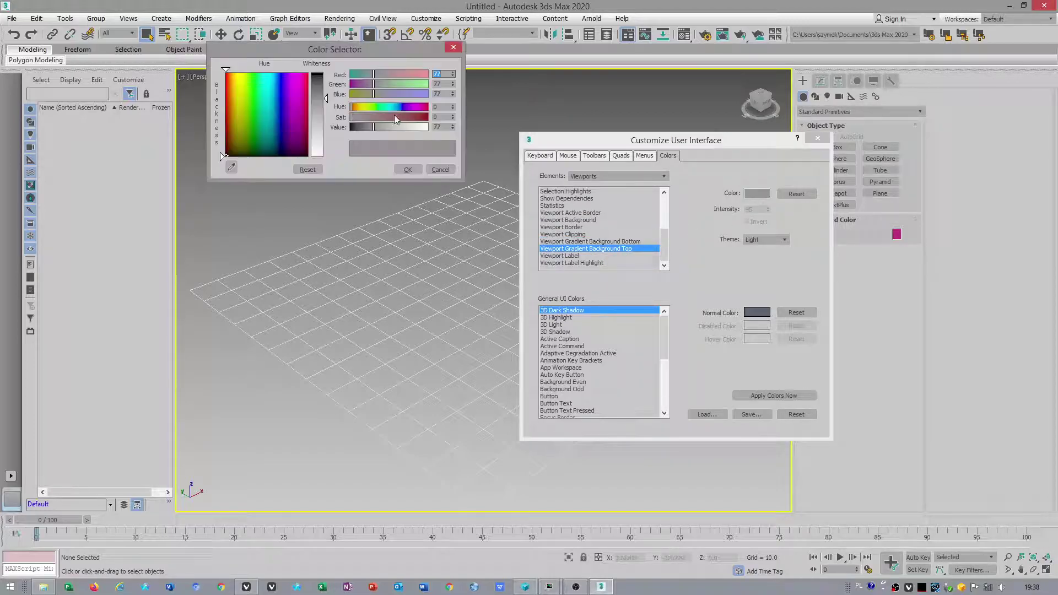
drag(328, 118, 328, 118)
click(406, 170)
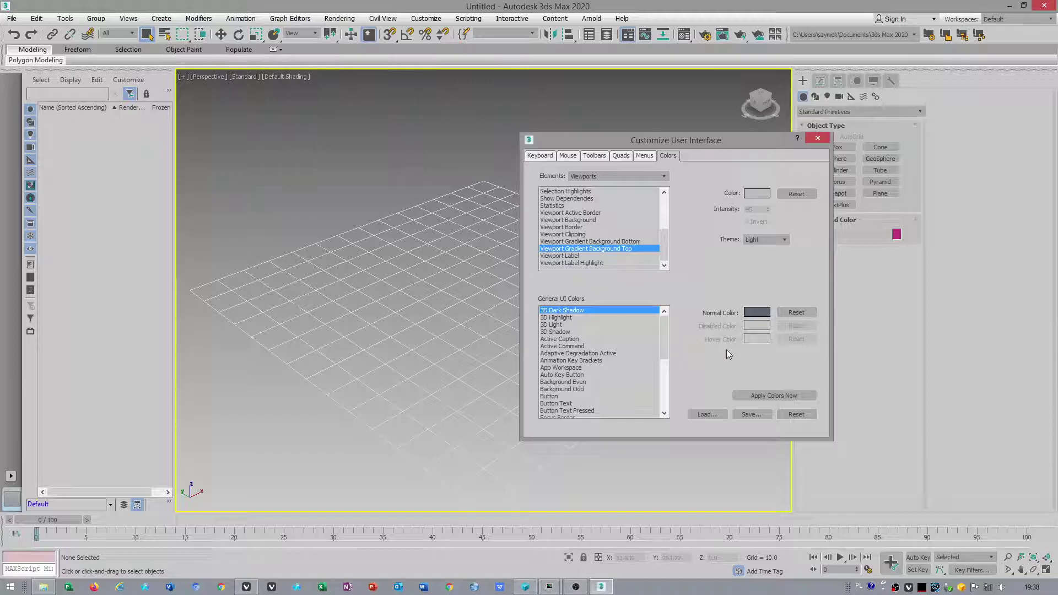
click(762, 396)
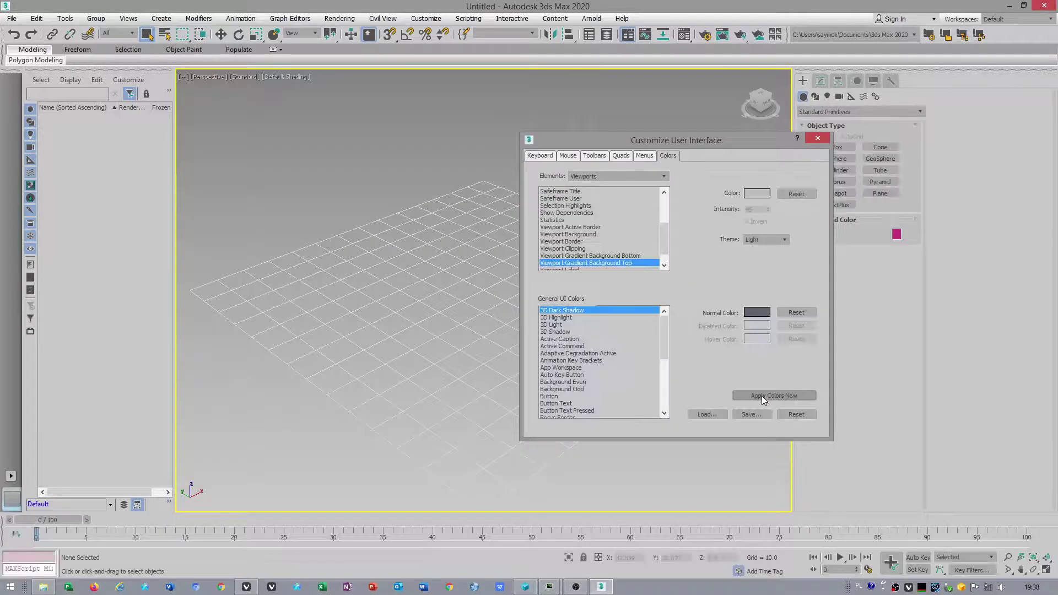
- Close the customization window and orbit the Perspective view to tilt the grid
click(817, 139)
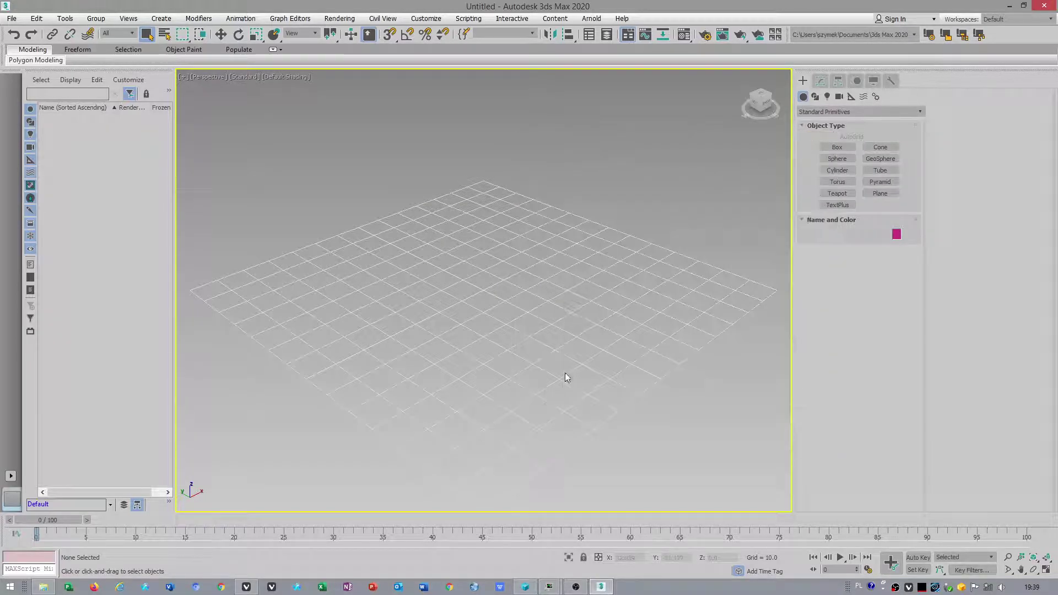
click(1033, 569)
drag(454, 349, 489, 331)
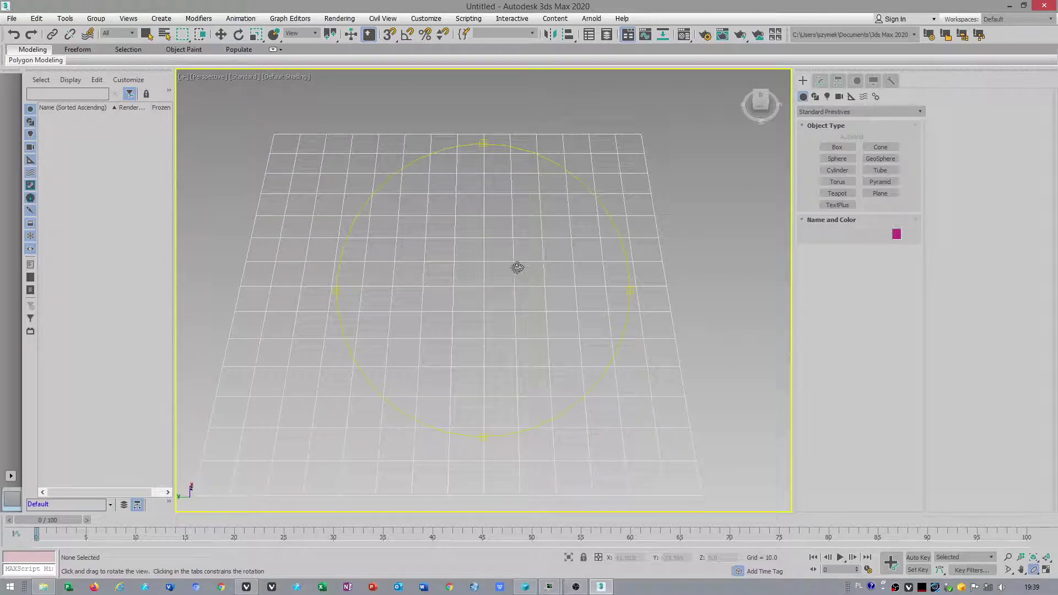
drag(566, 310, 596, 271)
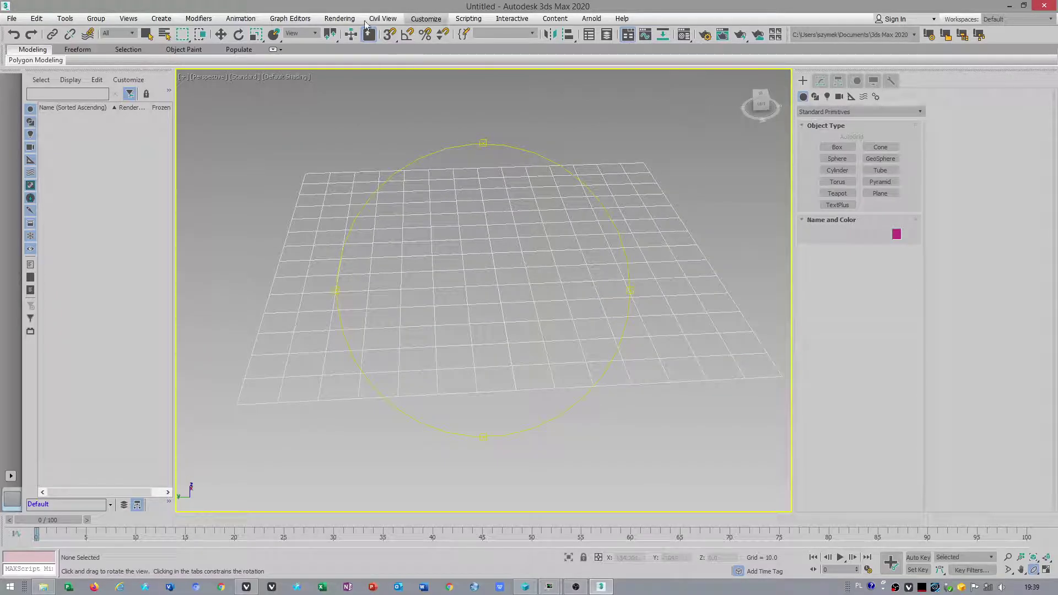
- Set Home Grid spacing to 10.1, major lines every 11 and perspective grid extent to 14
right_click(406, 36)
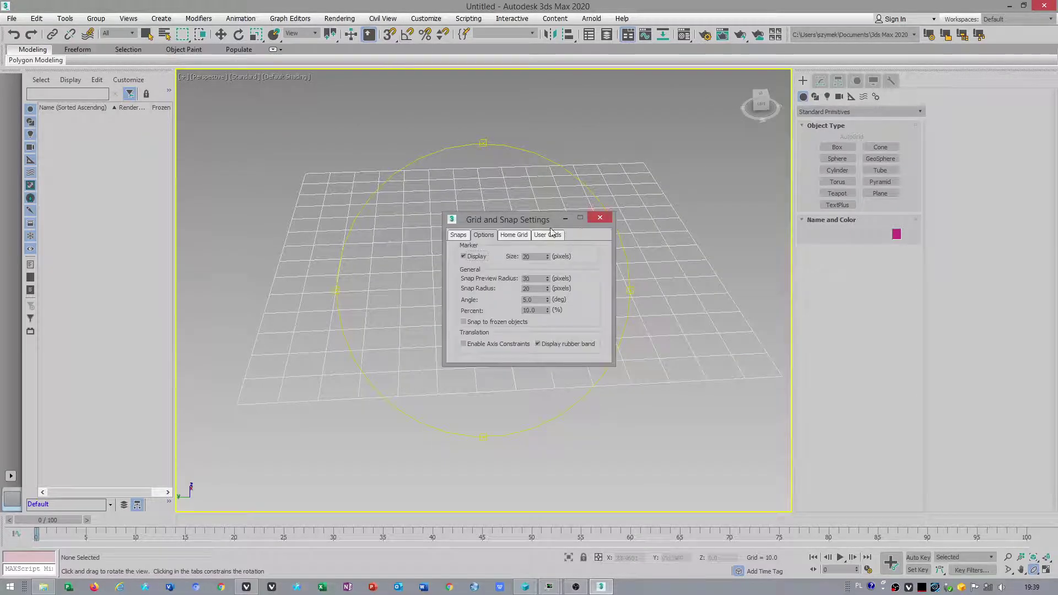
click(517, 236)
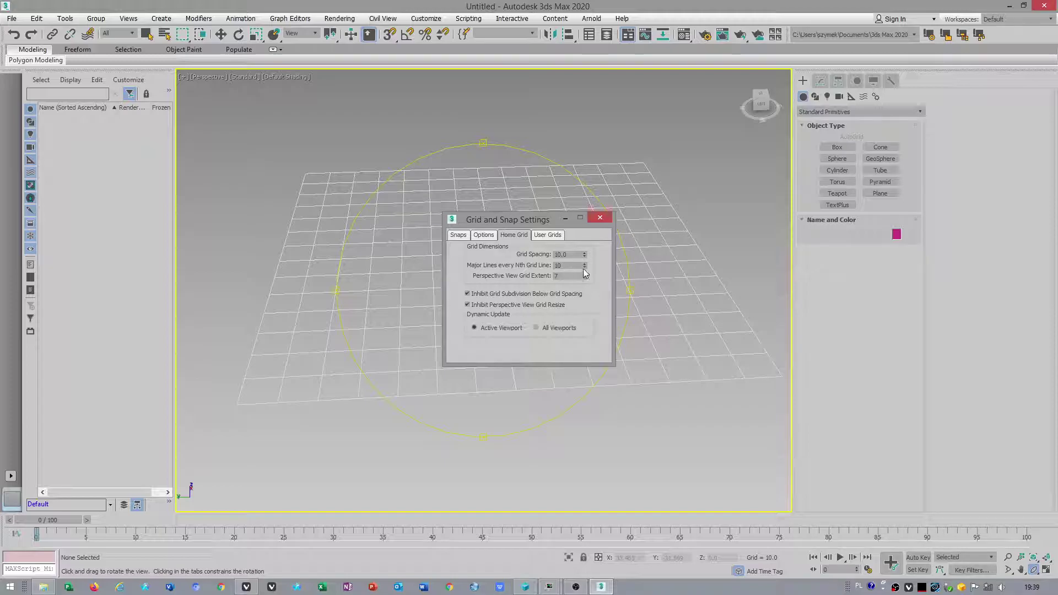
click(584, 253)
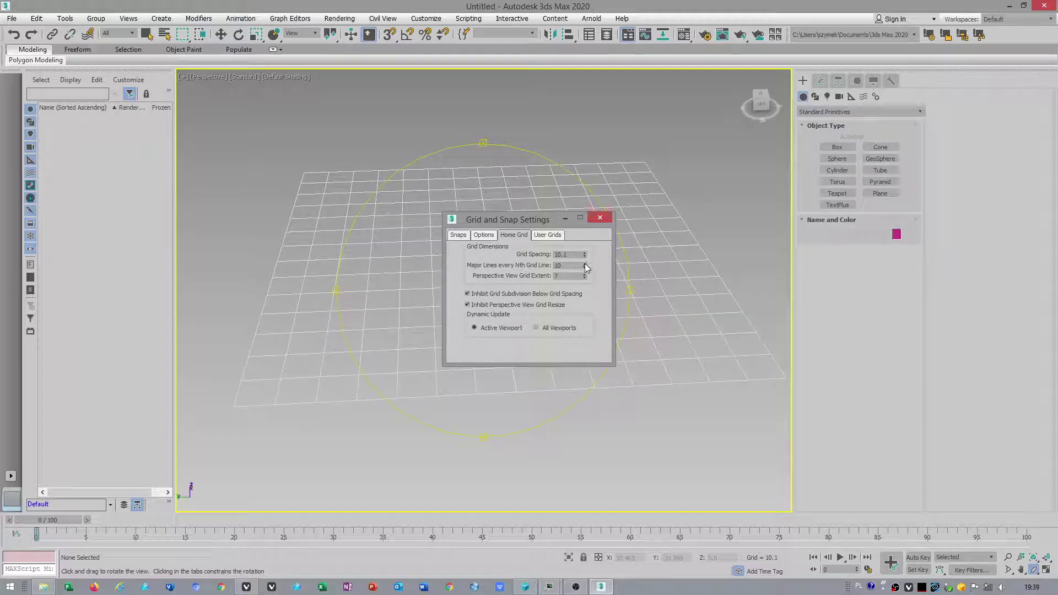
click(583, 275)
click(584, 275)
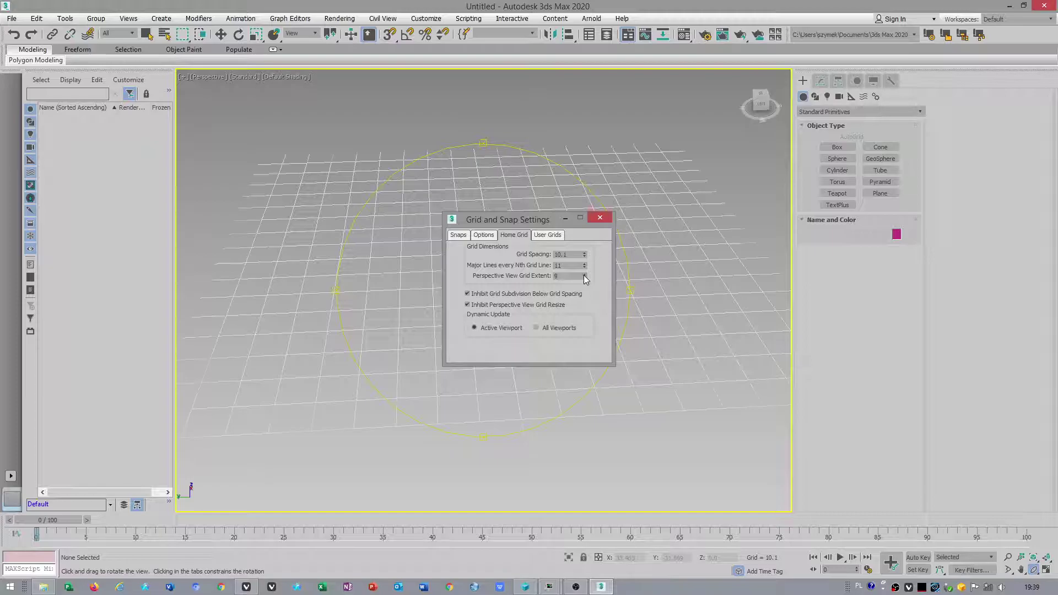
click(584, 275)
click(583, 275)
click(583, 275)
click(583, 275)
click(583, 275)
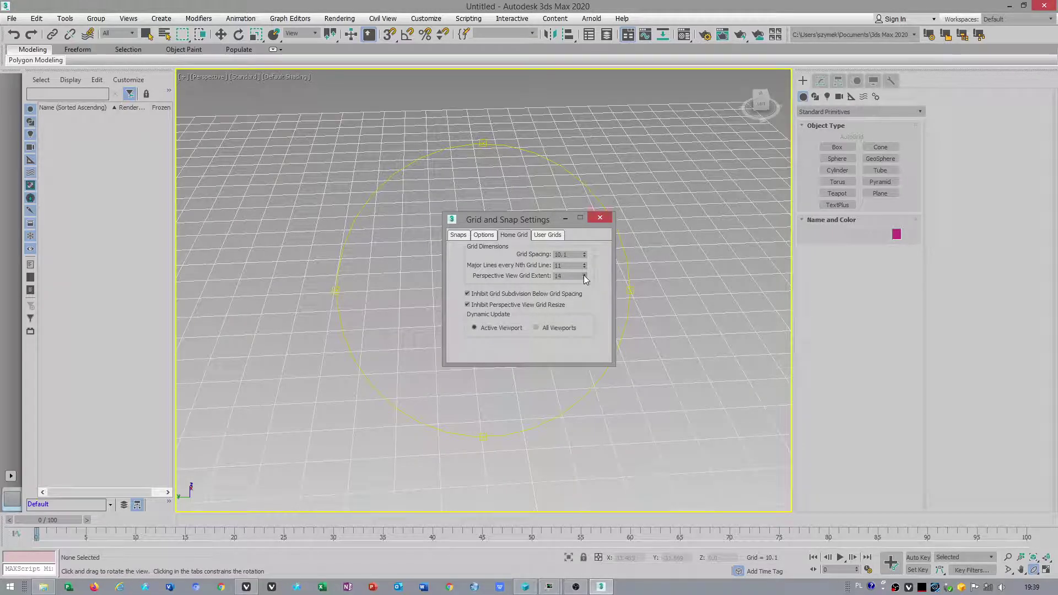
- Close the grid settings, orbit the view lower so the grid lies flatter, and open Customize
click(600, 217)
drag(597, 255, 437, 354)
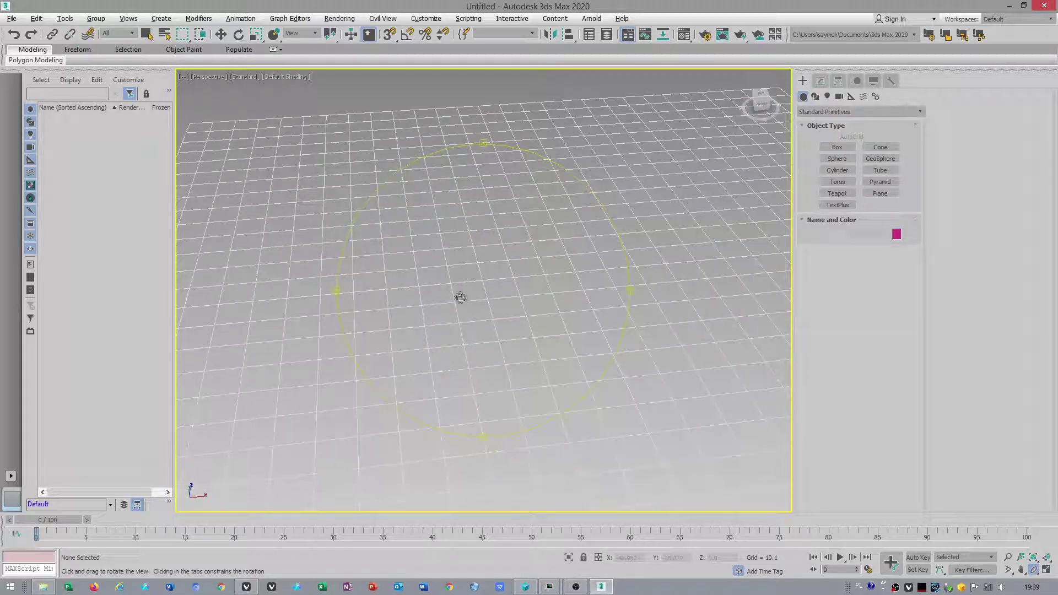
mouse_move(477, 300)
mouse_down()
mouse_move(474, 331)
mouse_move(493, 307)
mouse_move(468, 307)
mouse_move(472, 369)
mouse_move(482, 312)
mouse_up()
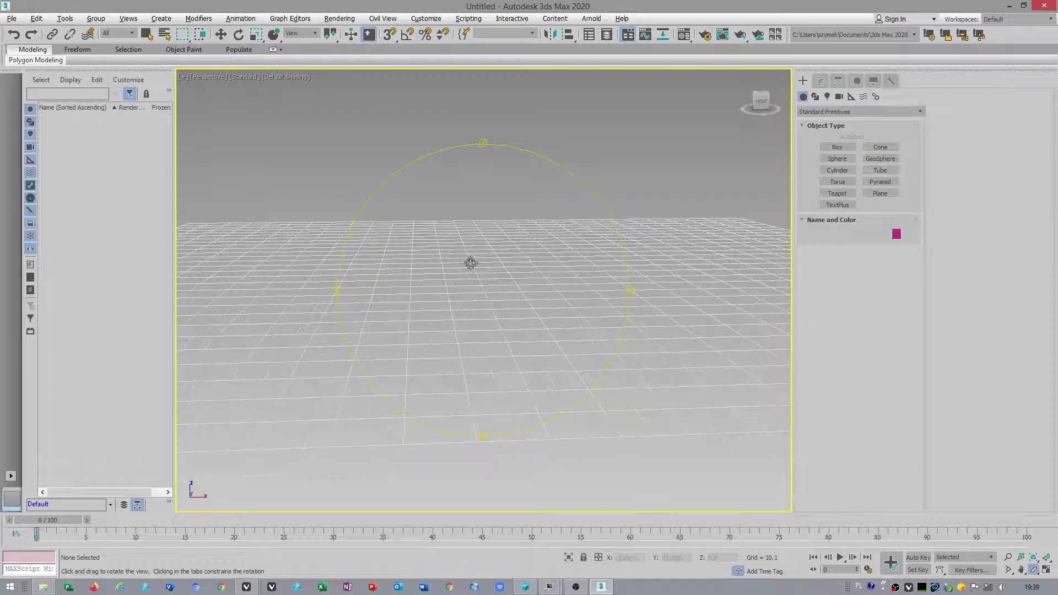
drag(513, 265, 491, 269)
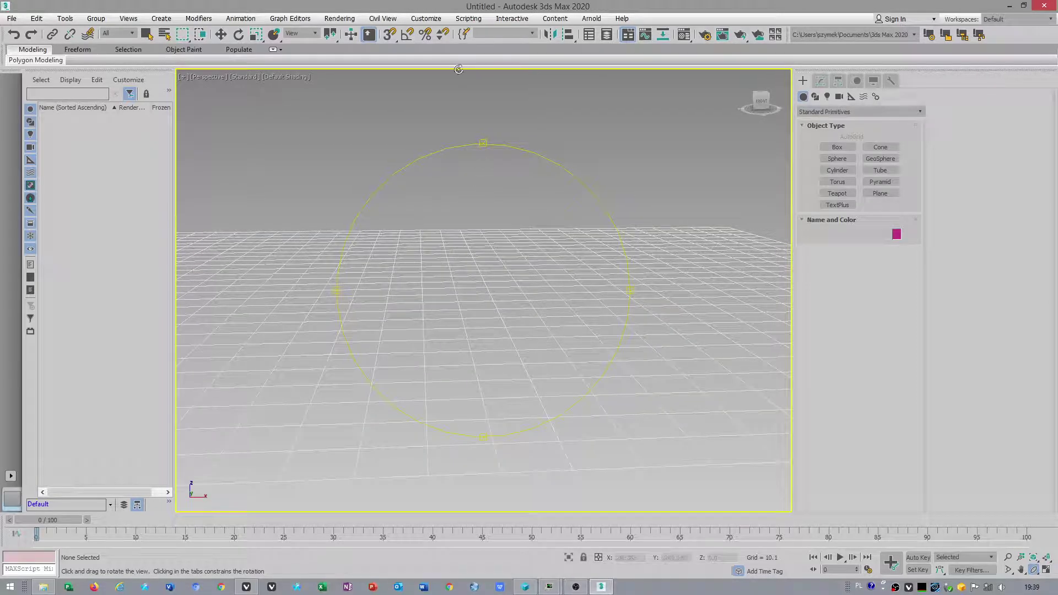
click(417, 21)
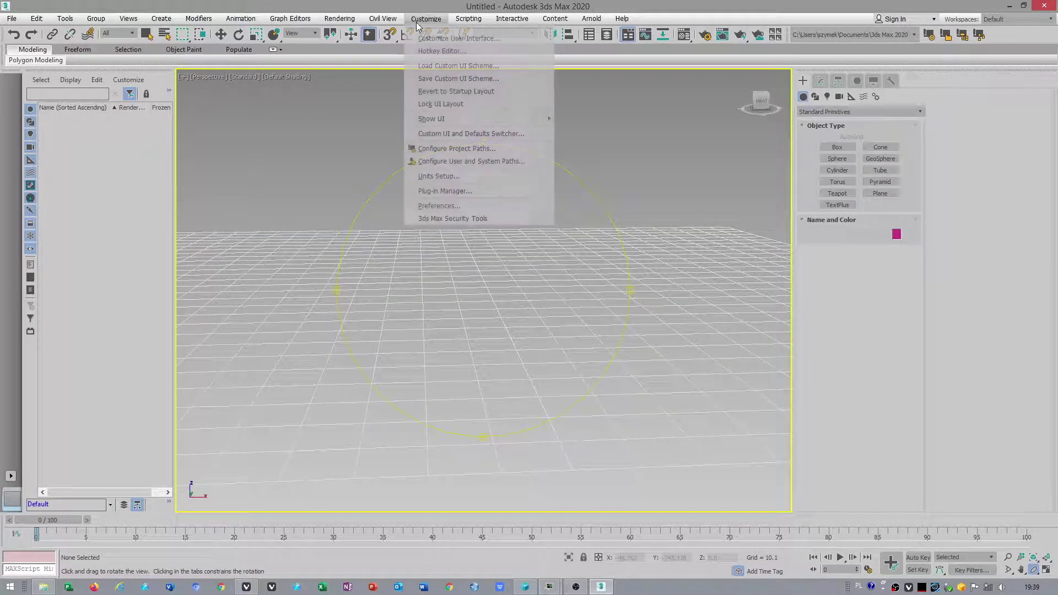
- Reopen Customize User Interface to the Grids colours, keeping the Light colour theme
click(452, 41)
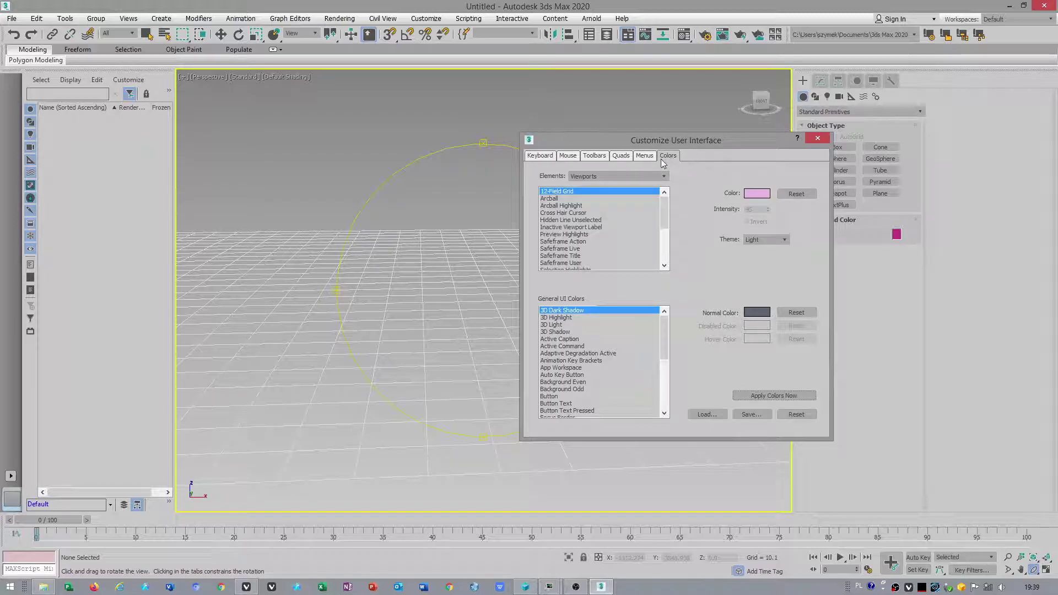
mouse_move(666, 207)
mouse_down()
mouse_move(665, 235)
mouse_move(666, 208)
mouse_up()
click(620, 176)
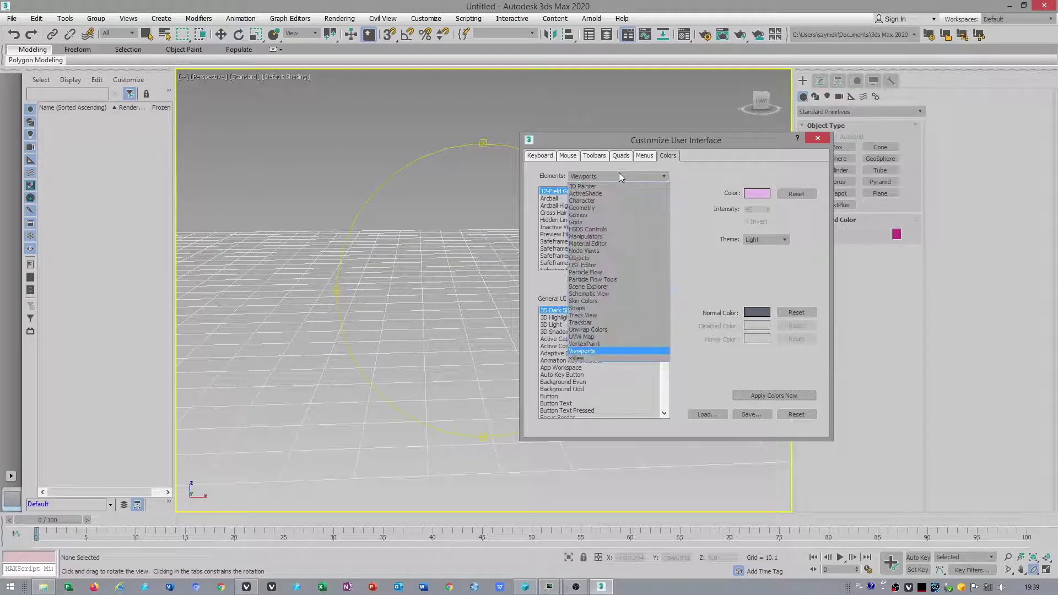
click(579, 223)
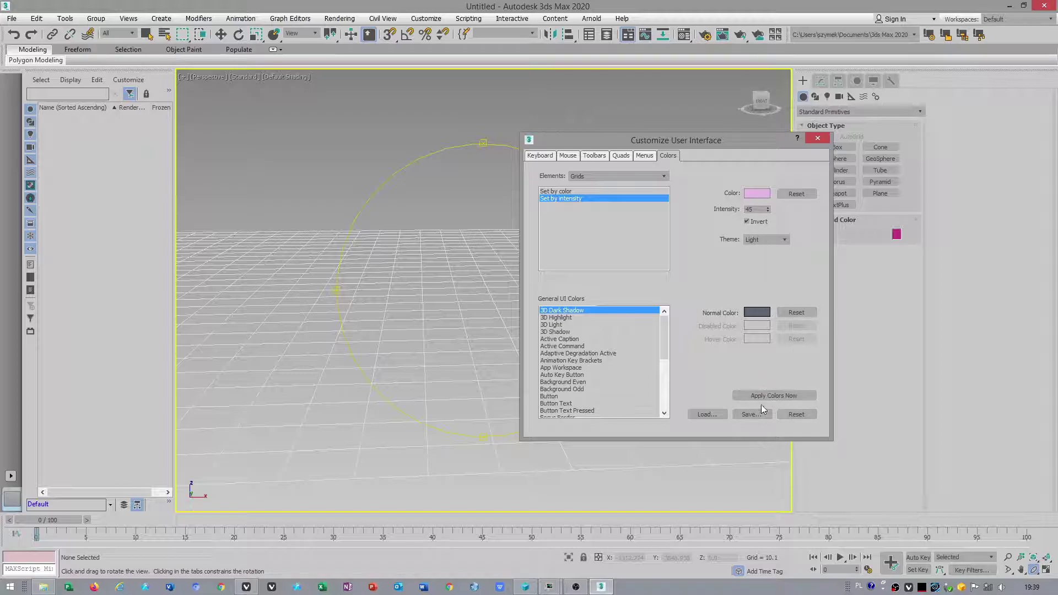
click(773, 237)
- Dismiss the Customize User Interface dialog with its X button
click(818, 139)
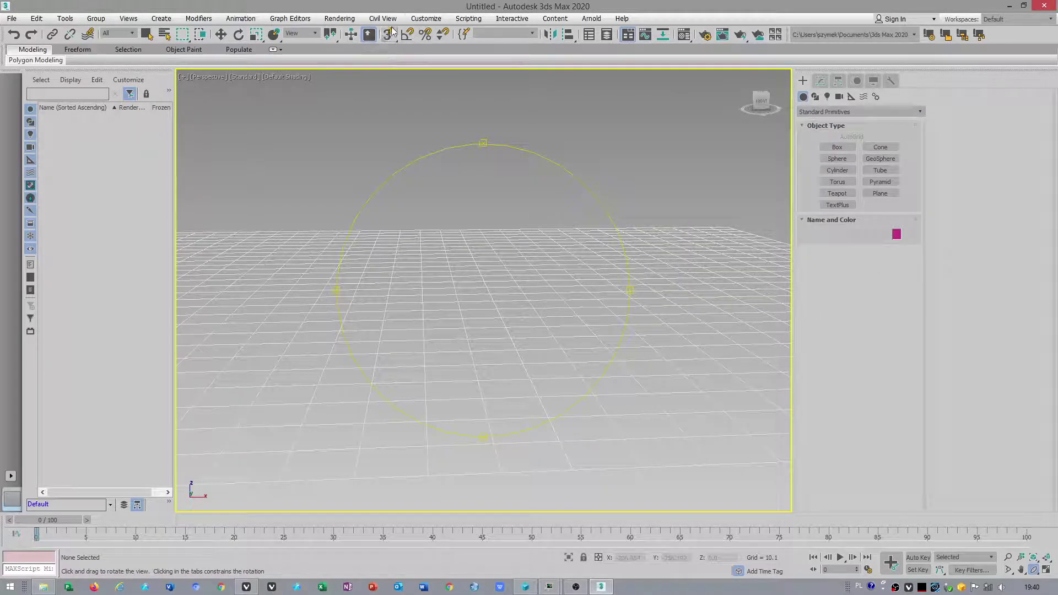